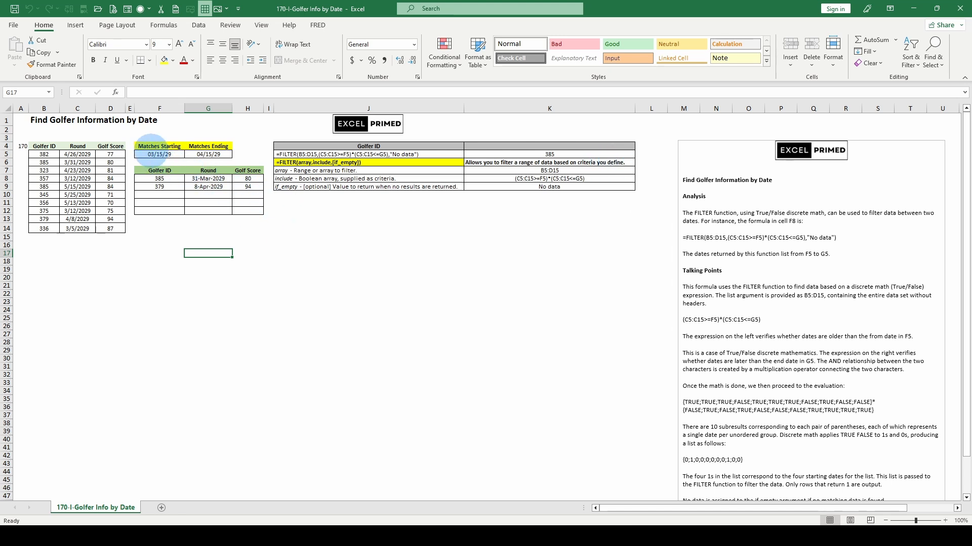
# Step: Examine the start and end date cells, the FILTER formula text and its argument explanations
pyautogui.click(147, 155)
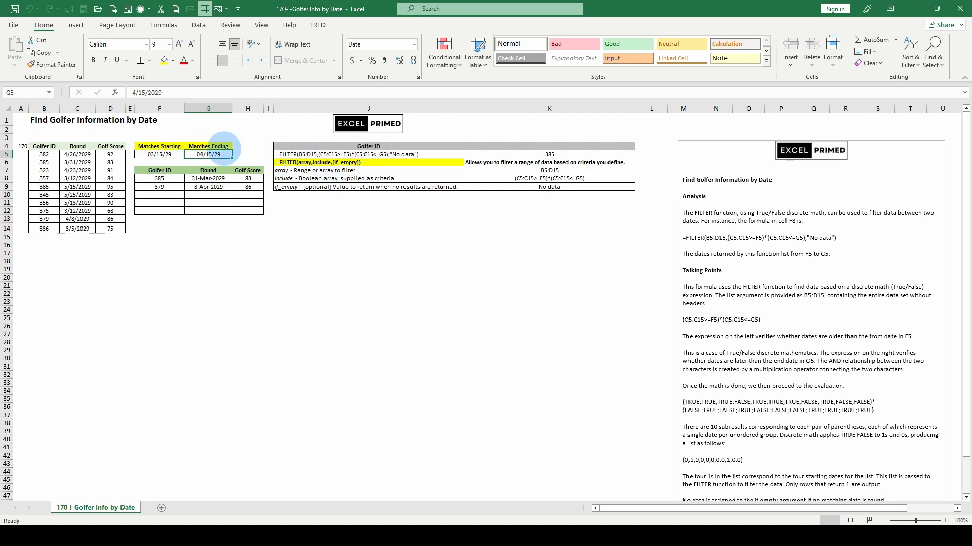
pyautogui.click(223, 154)
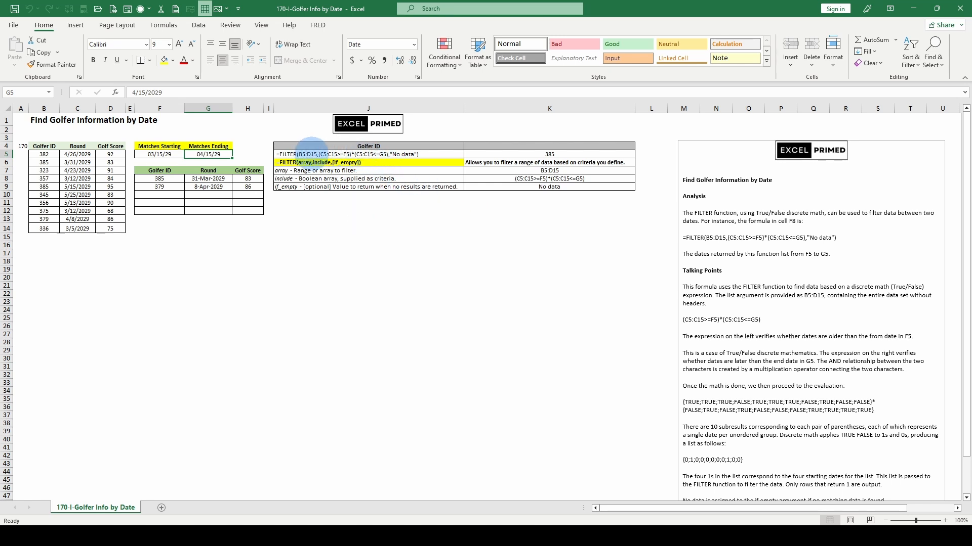
pyautogui.click(314, 153)
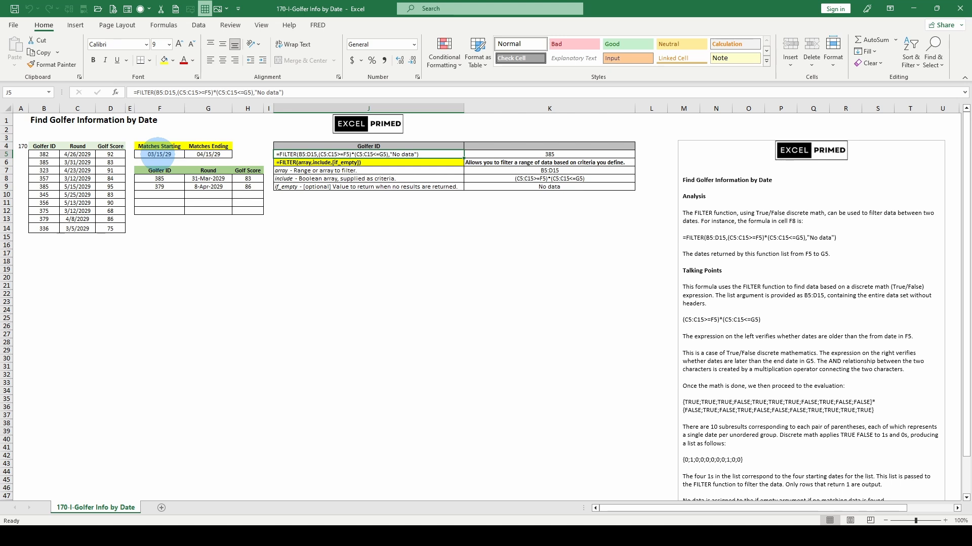
pyautogui.click(158, 153)
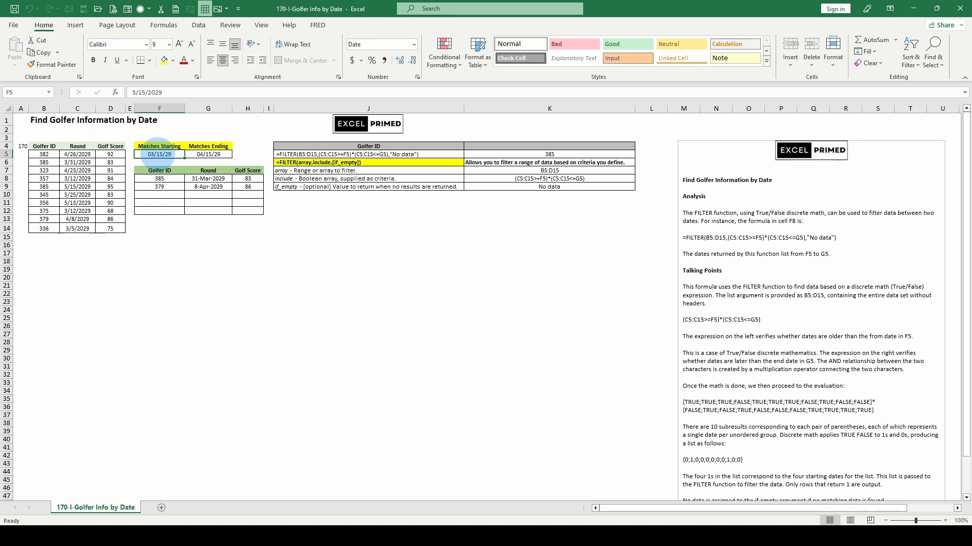
pyautogui.click(209, 152)
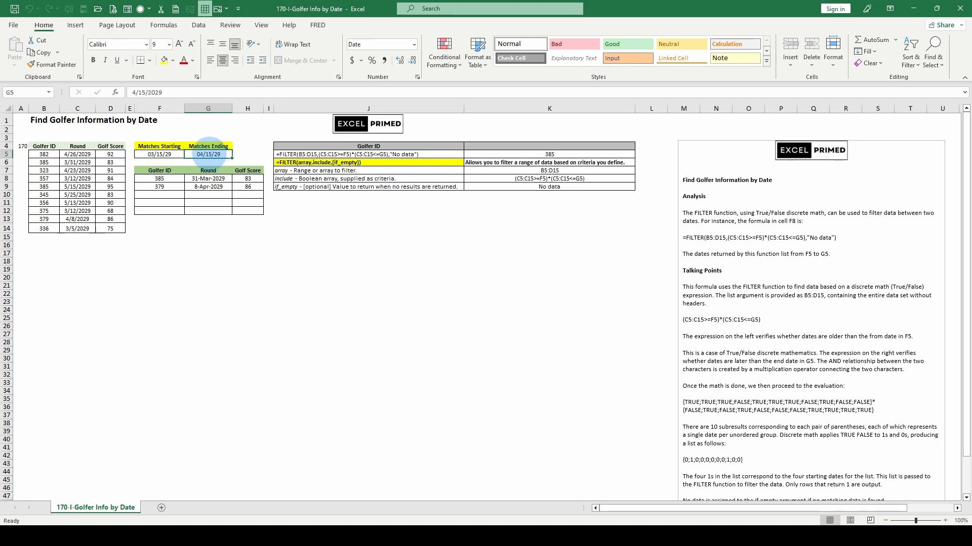
pyautogui.click(318, 152)
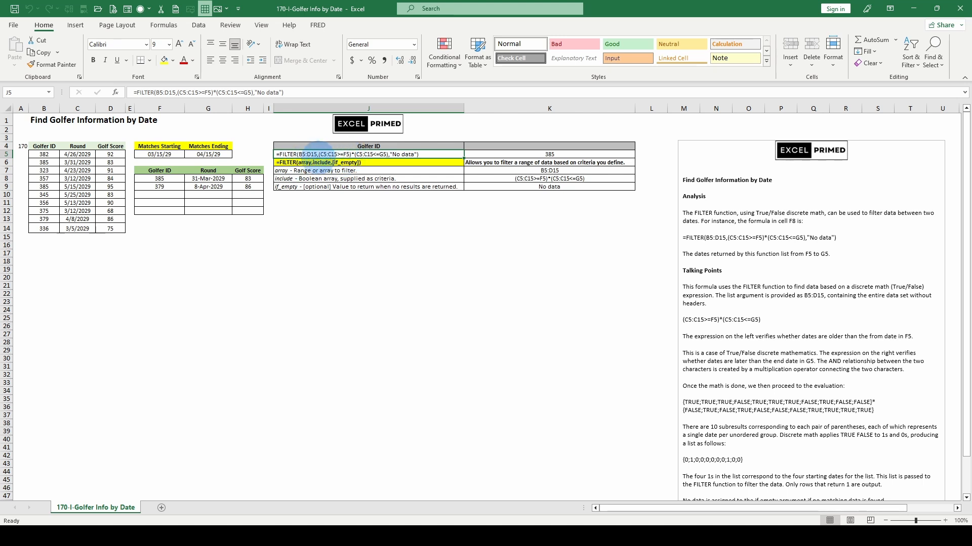
pyautogui.click(308, 171)
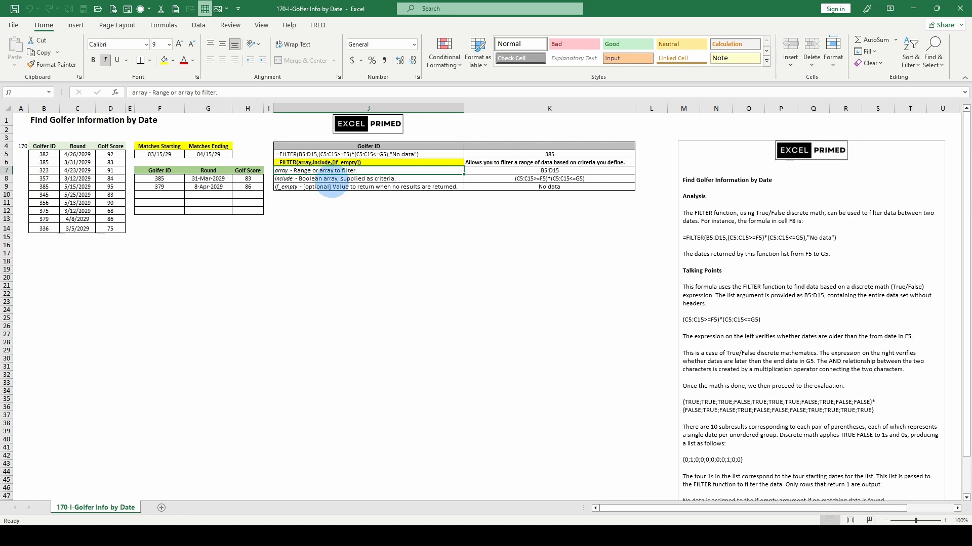
pyautogui.click(315, 179)
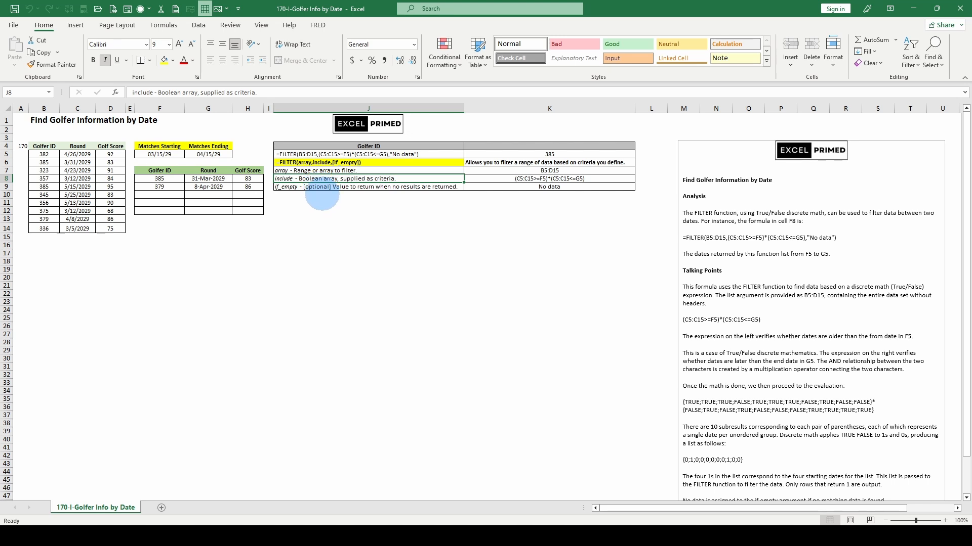
pyautogui.click(317, 186)
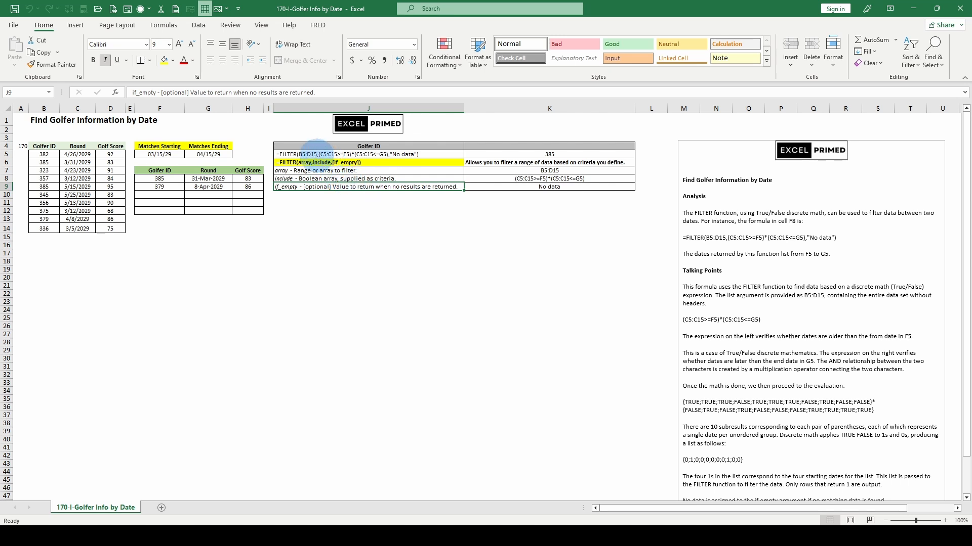
# Step: Edit the FILTER formula in F8 so its ranges become B5:D14, C5:C14>=F5 and C5:C14<=G5
pyautogui.click(160, 178)
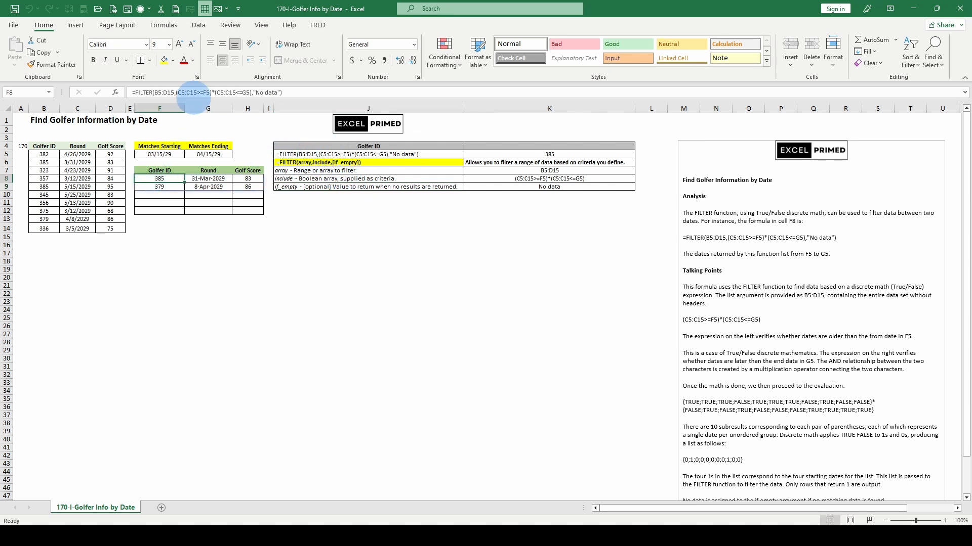
pyautogui.click(167, 92)
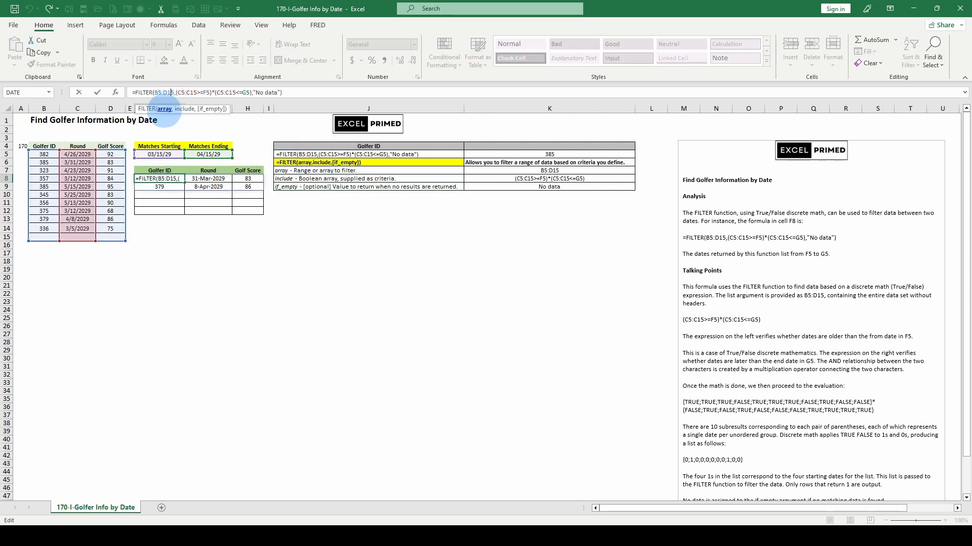
pyautogui.doubleClick(165, 92)
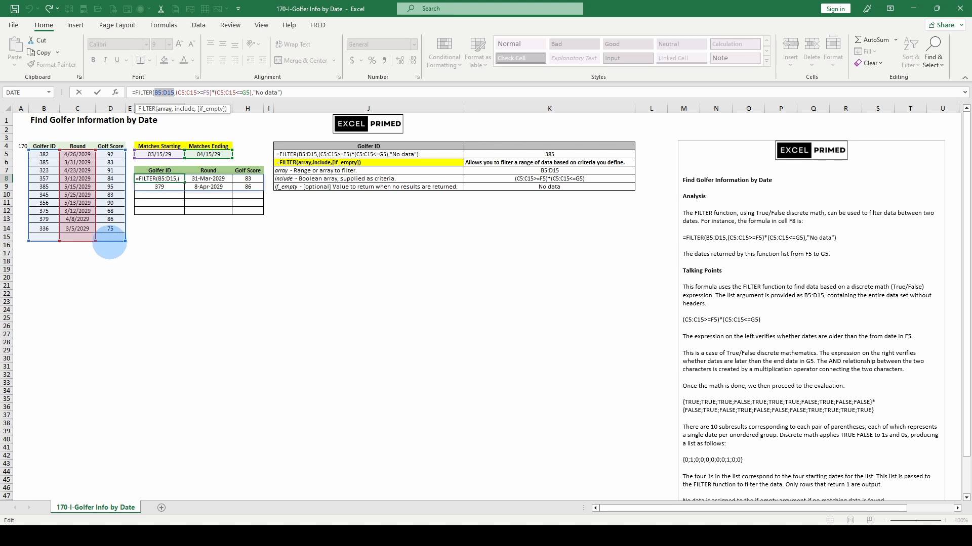
pyautogui.click(221, 92)
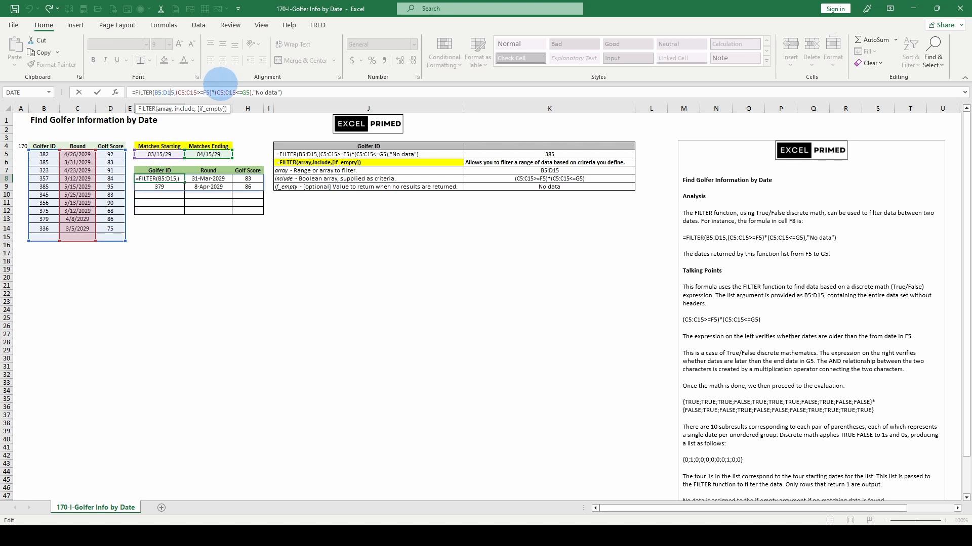
pyautogui.press('BackSpace')
pyautogui.write('4')
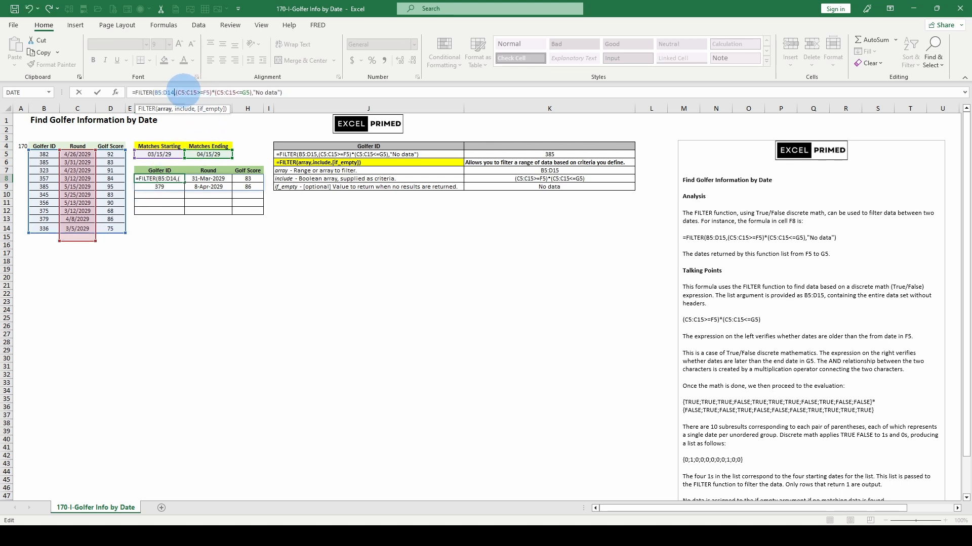
pyautogui.click(195, 92)
pyautogui.press('Delete')
pyautogui.write('4')
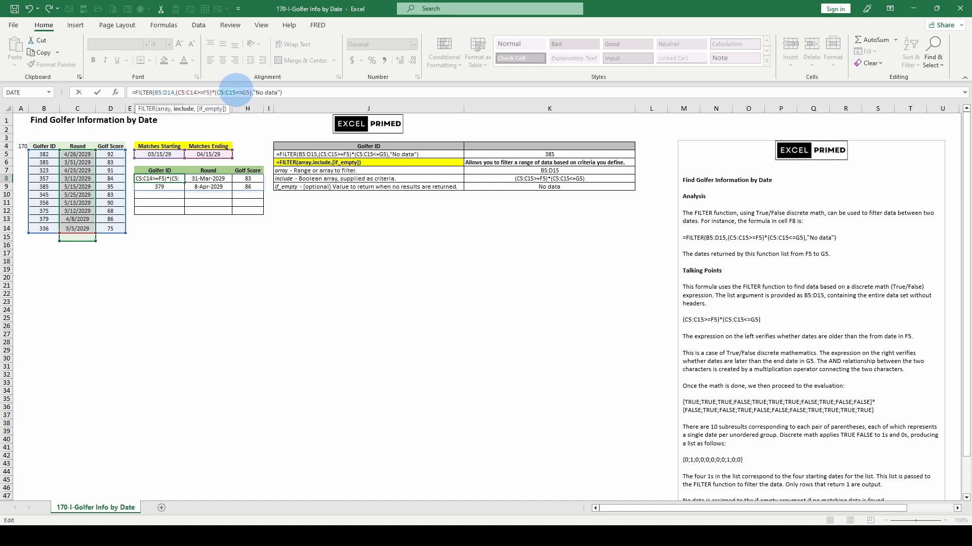
pyautogui.click(234, 92)
pyautogui.press('Delete')
pyautogui.write('4')
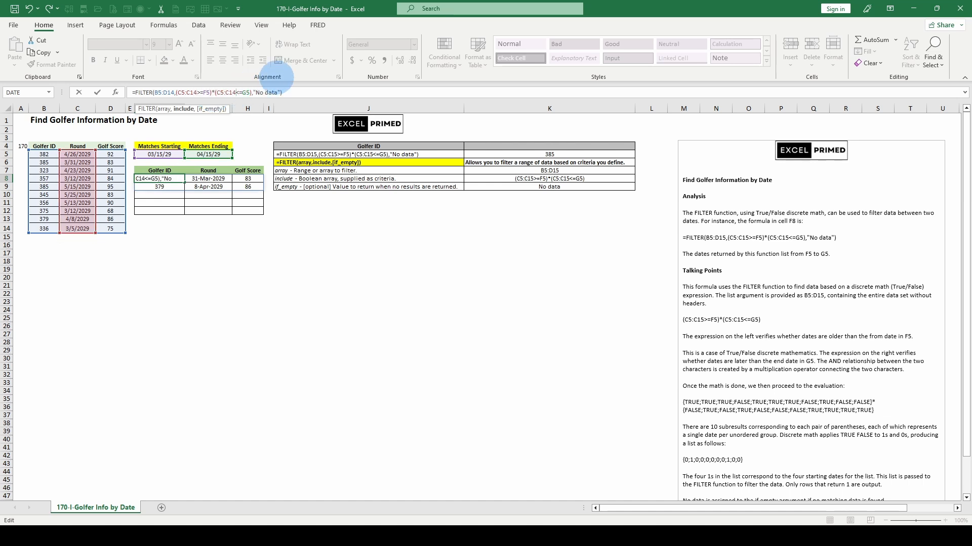
pyautogui.hotkey('ctrl', 'Return')
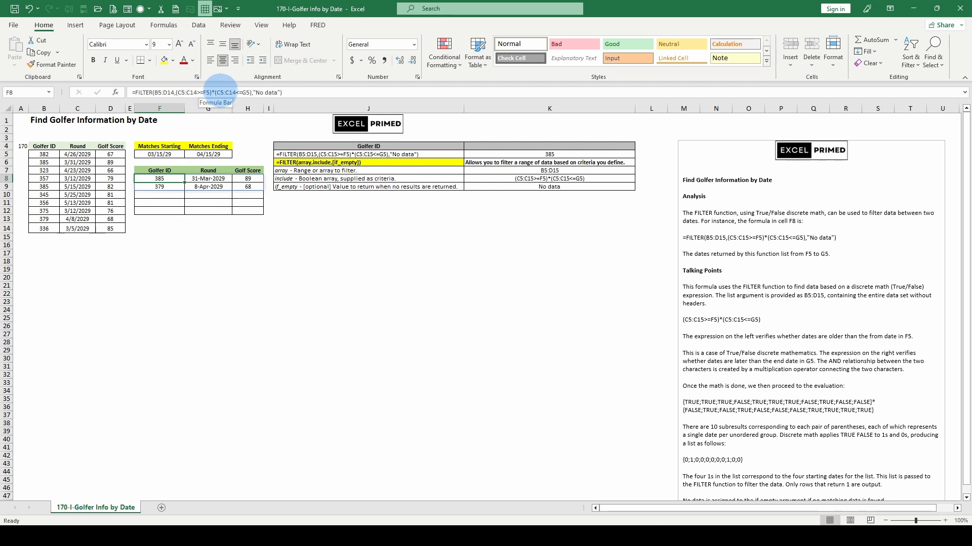
# Step: Inspect the ranges referenced by the array and include arguments of the F8 formula
pyautogui.click(166, 92)
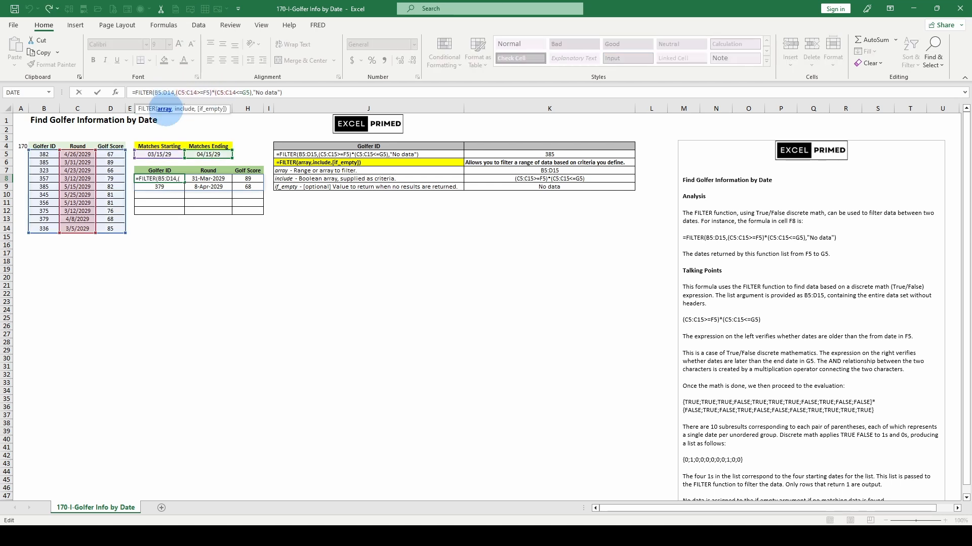
pyautogui.doubleClick(166, 92)
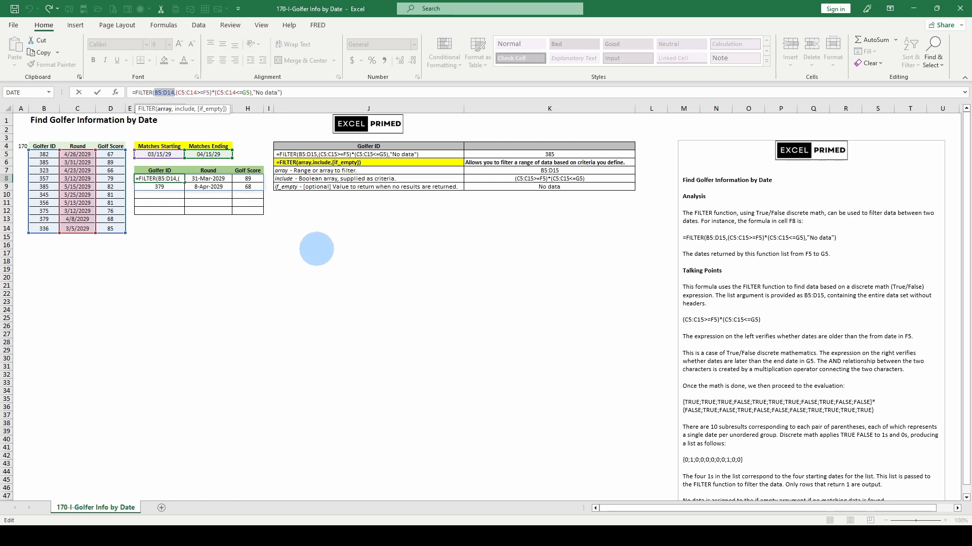
pyautogui.press('Escape')
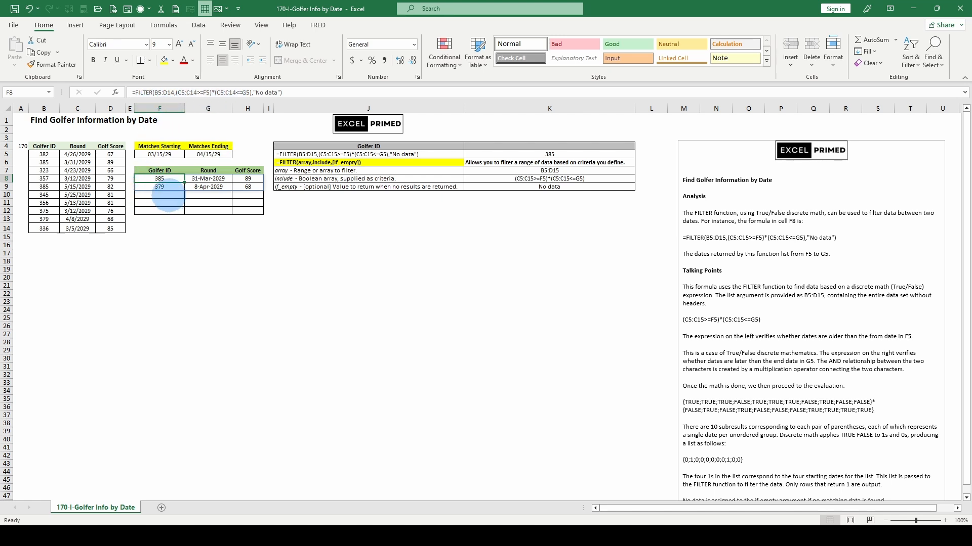
pyautogui.click(163, 92)
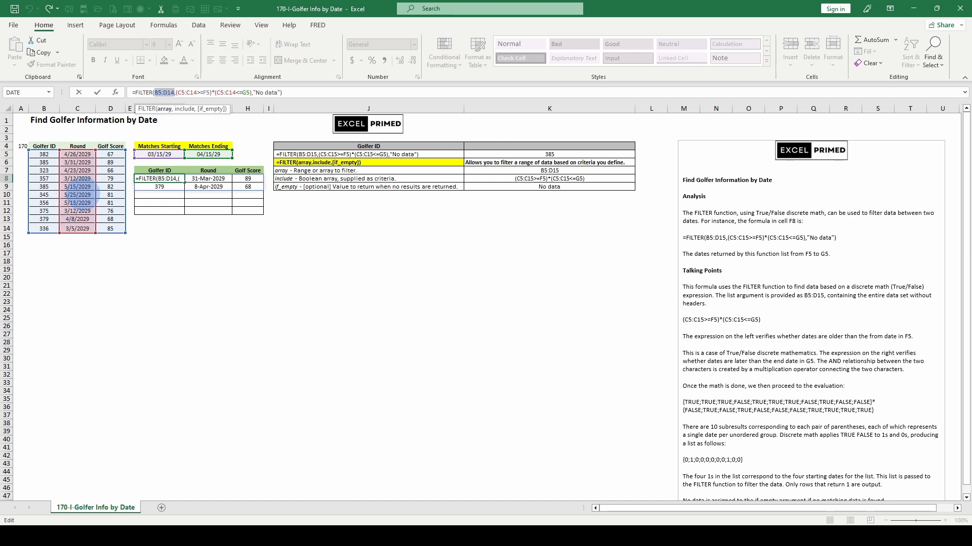
pyautogui.click(184, 109)
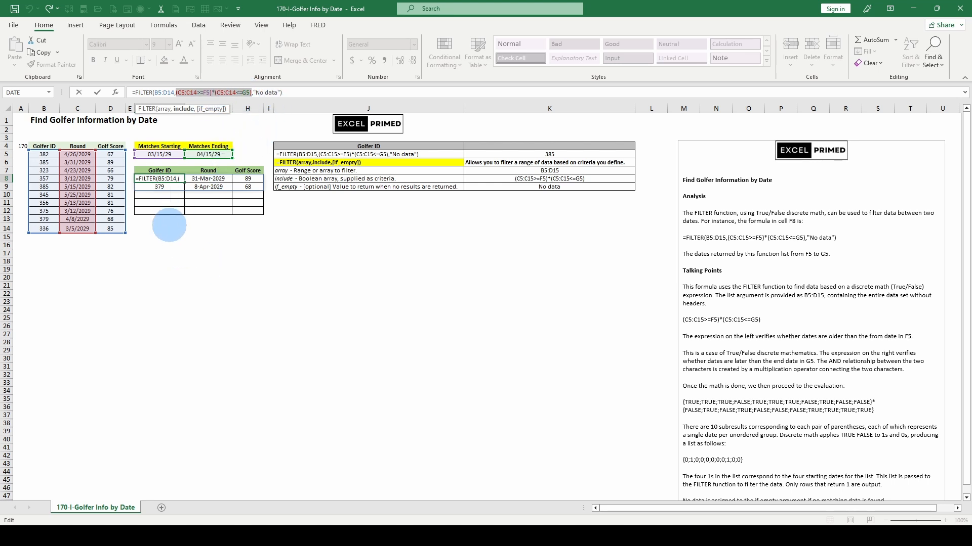
pyautogui.hotkey('ctrl', 'Return')
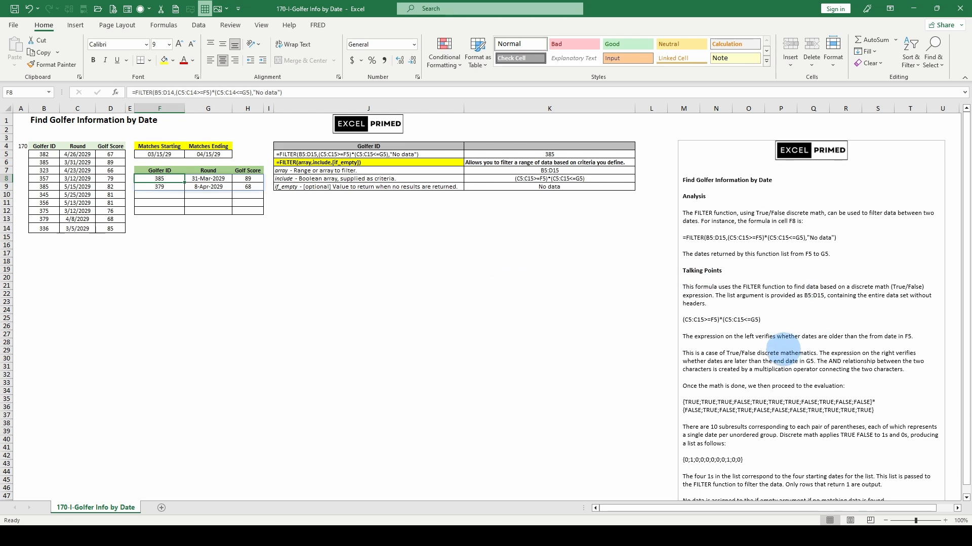
# Step: Read through the analysis and talking points notes beside the table
pyautogui.scroll(-1, 790, 349)
pyautogui.scroll(1, 789, 350)
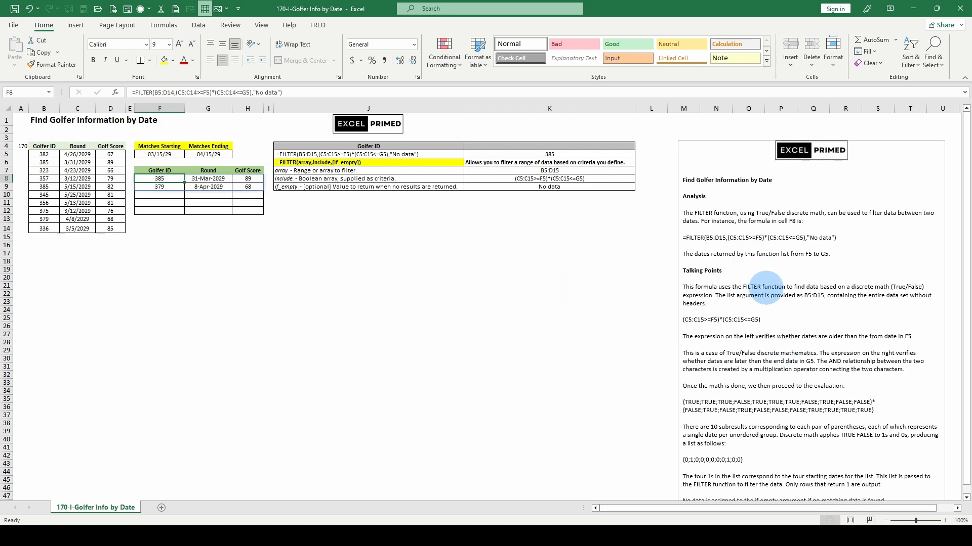
pyautogui.scroll(-2, 784, 349)
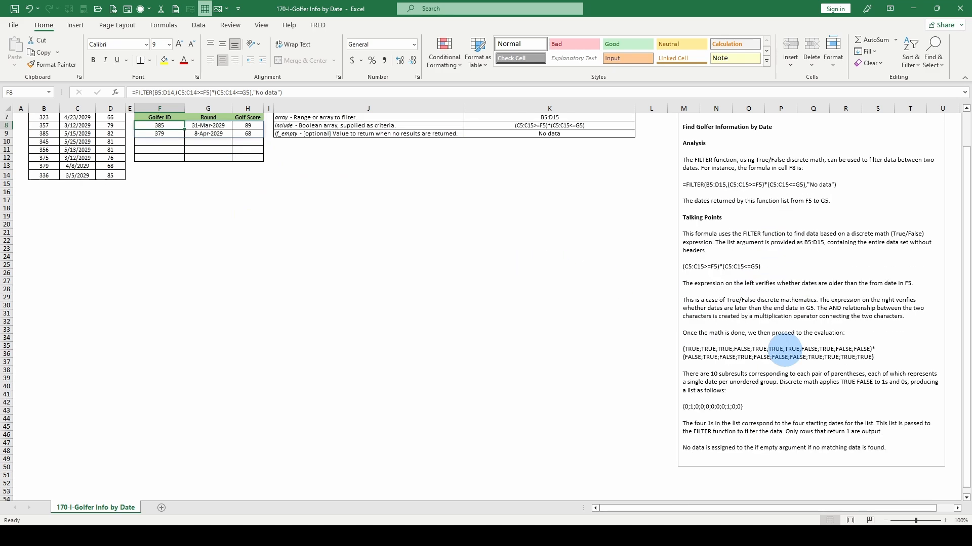
pyautogui.scroll(-3, 785, 349)
pyautogui.scroll(5, 773, 371)
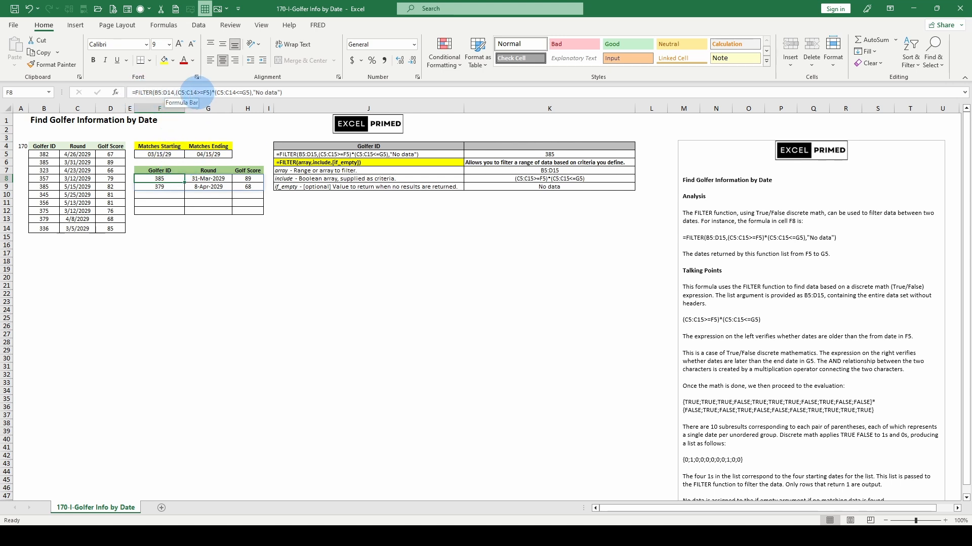
# Step: Evaluate the B5:D14 array argument of the F8 formula to see its values, cancelling the edit each time
pyautogui.click(162, 92)
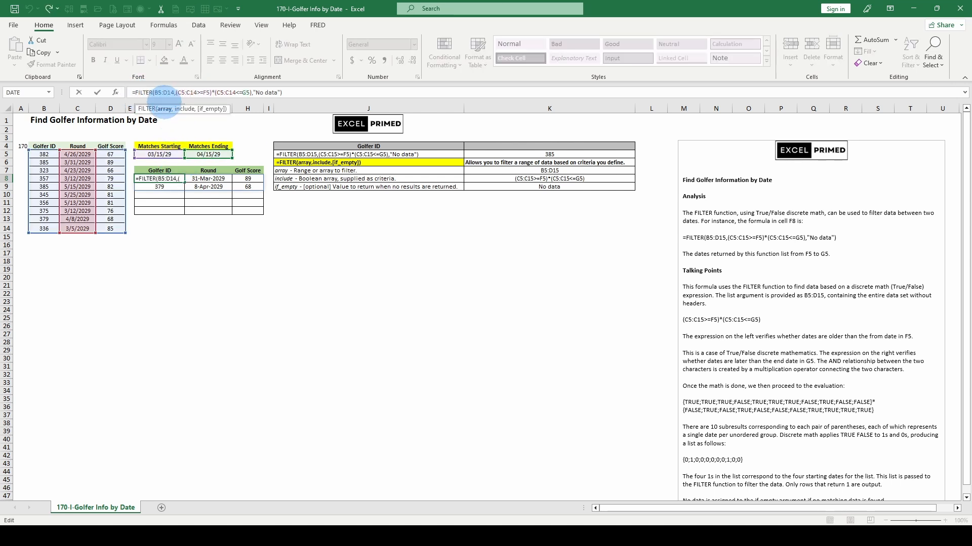
pyautogui.doubleClick(165, 93)
pyautogui.press('F9')
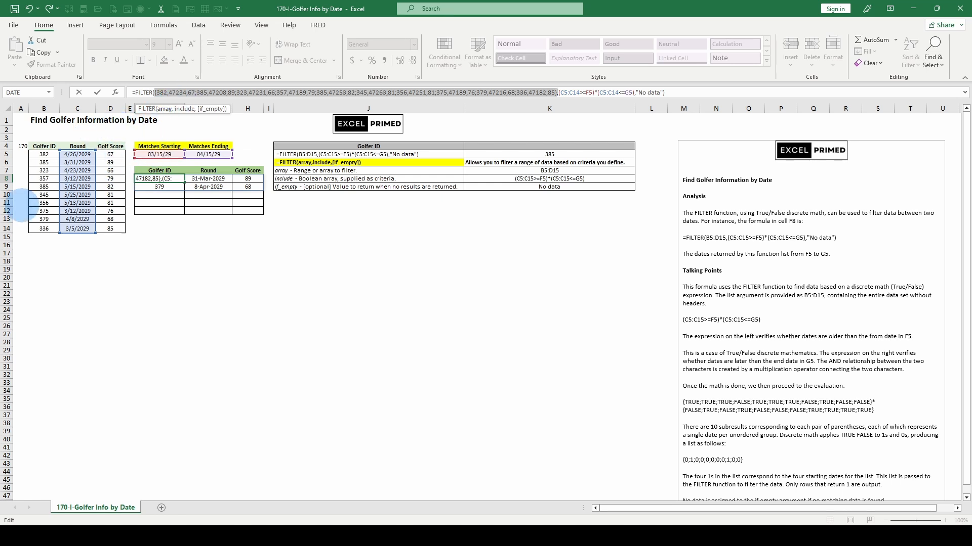
pyautogui.press('Escape')
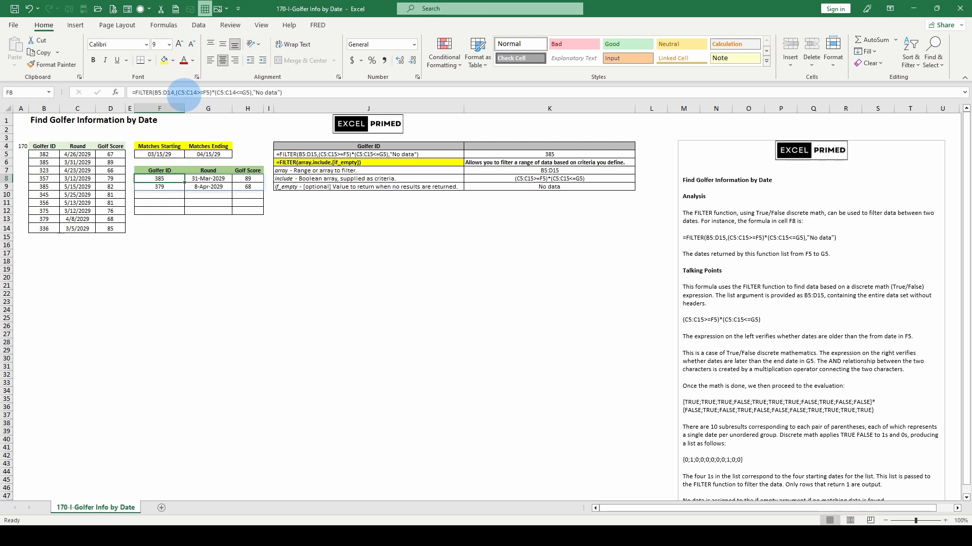
pyautogui.click(162, 92)
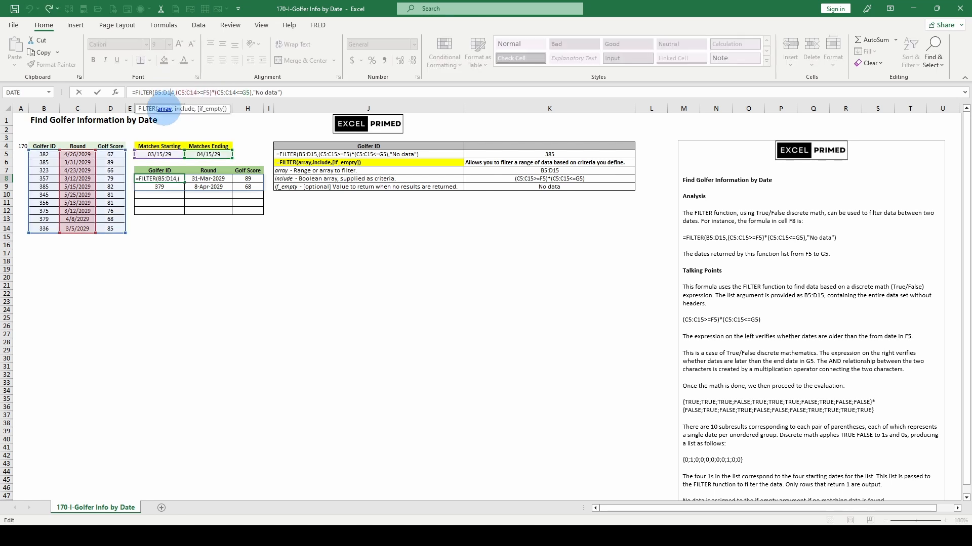
pyautogui.press('Escape')
pyautogui.click(163, 108)
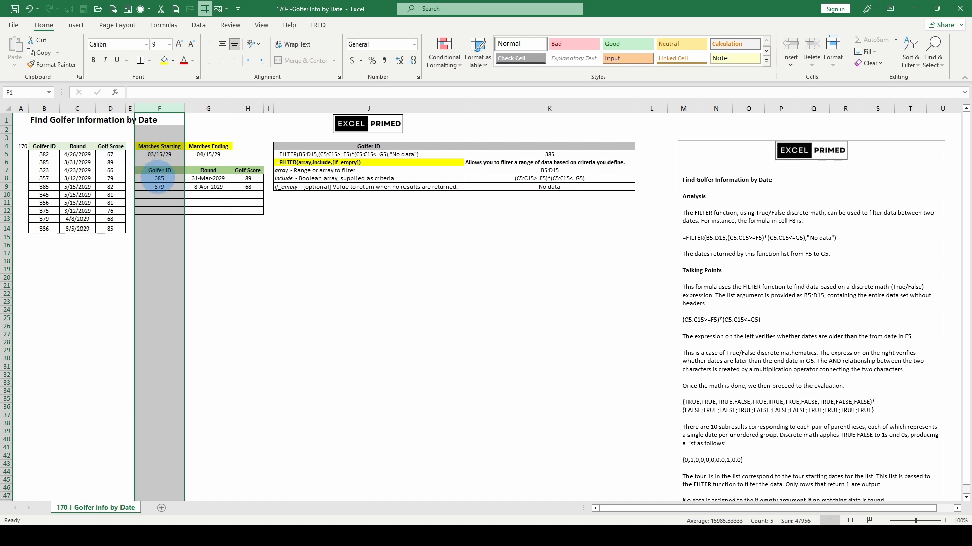
pyautogui.click(159, 179)
pyautogui.doubleClick(163, 93)
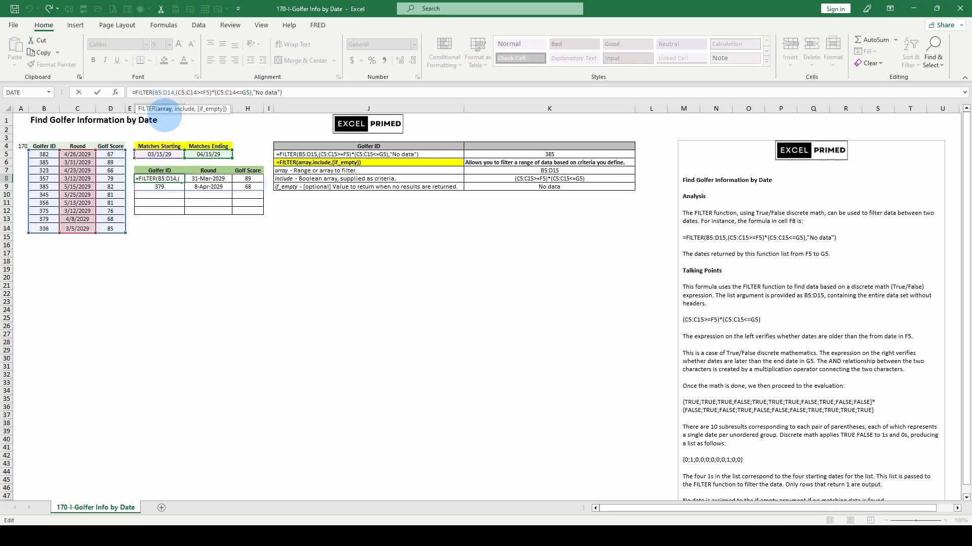
pyautogui.press('F9')
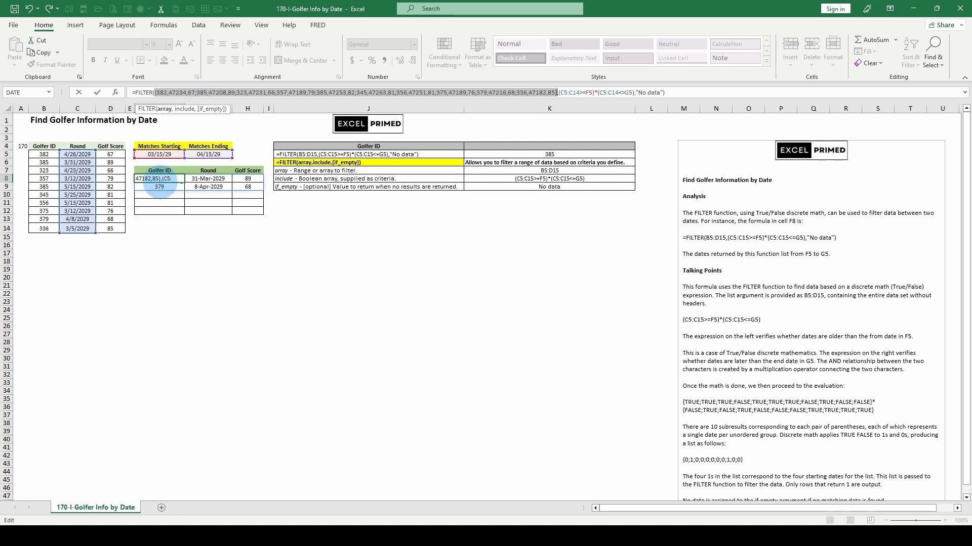
pyautogui.press('Escape')
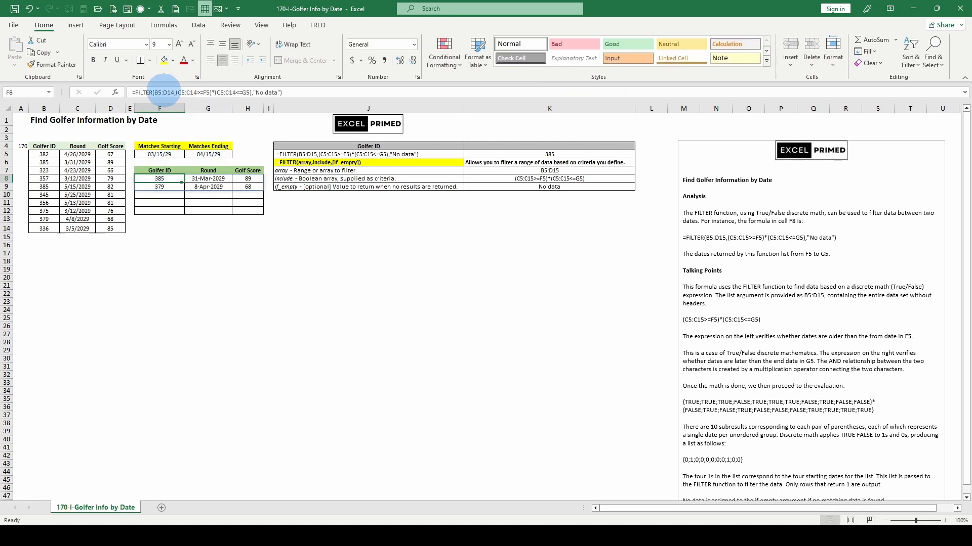
# Step: Evaluate the B5:D14 array argument of the F8 formula once more, then cancel the formula edit
pyautogui.click(162, 93)
pyautogui.press('Escape')
pyautogui.doubleClick(165, 93)
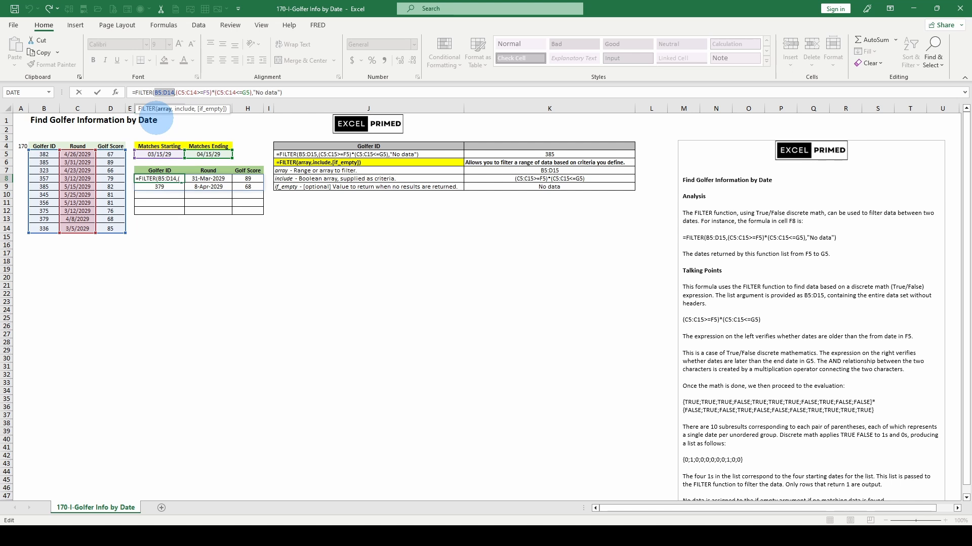
pyautogui.press('F9')
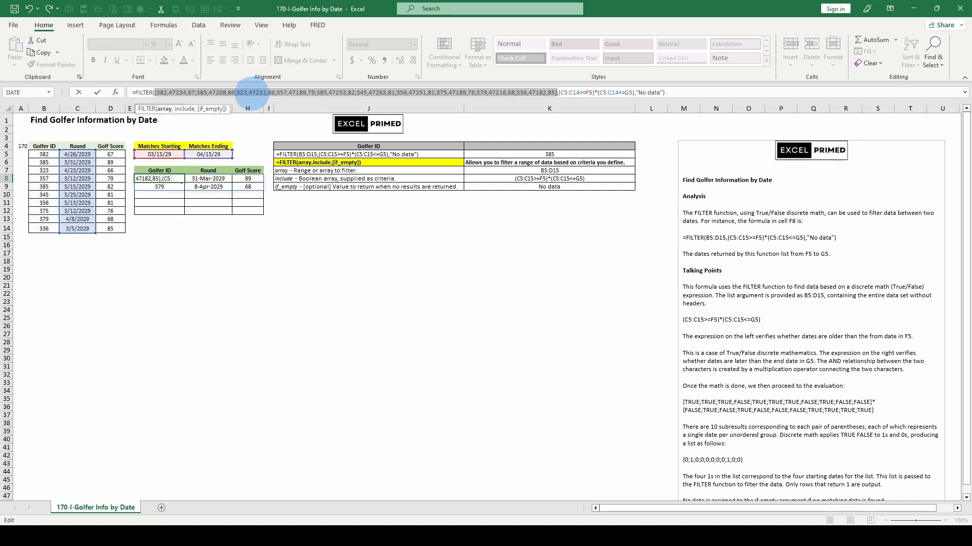
pyautogui.click(351, 218)
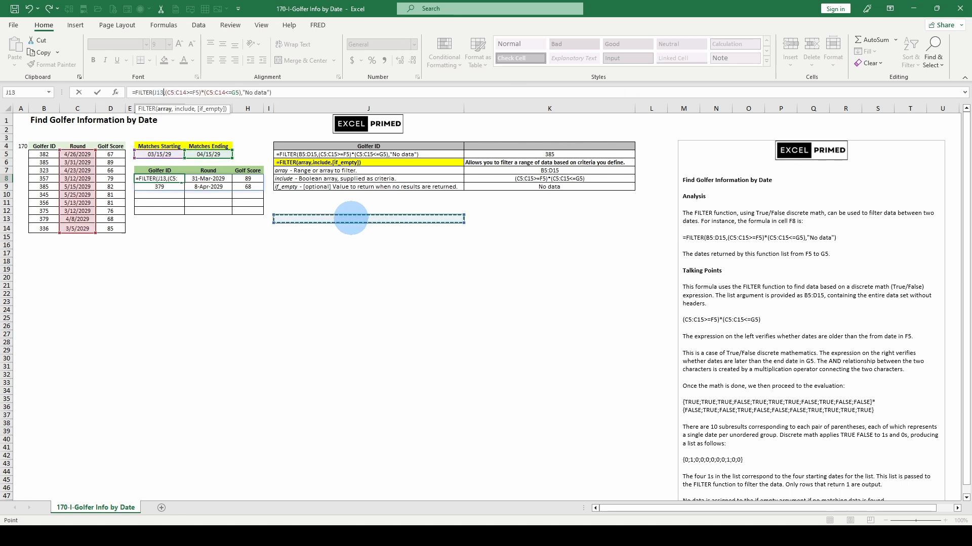
pyautogui.press('Escape')
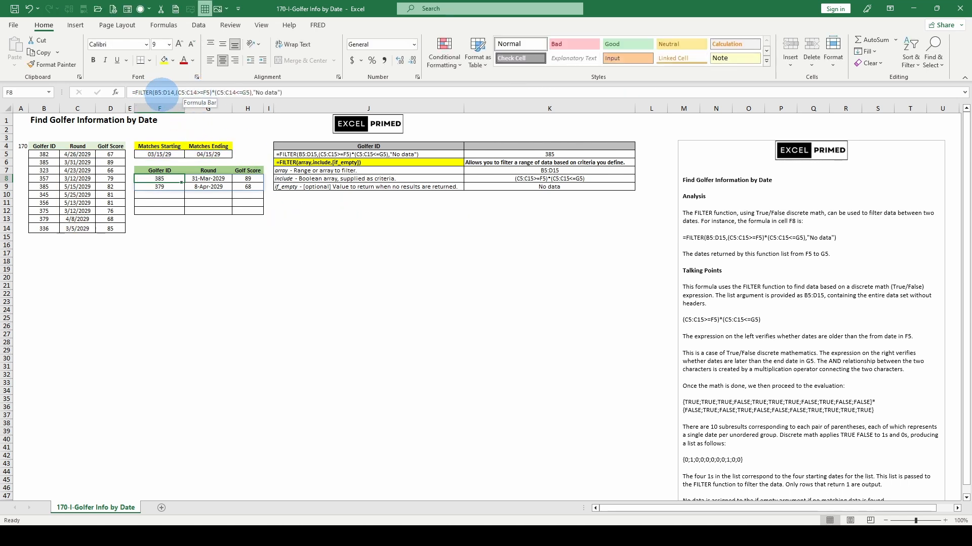
# Step: Select the whole include argument of the F8 formula, evaluate it to its 1/0 array, and cancel the edit
pyautogui.click(163, 93)
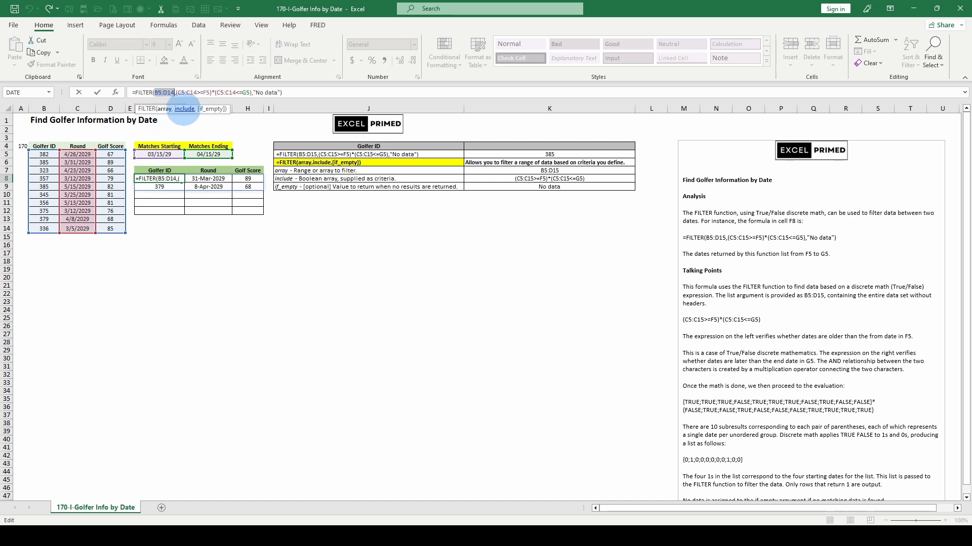
pyautogui.click(184, 109)
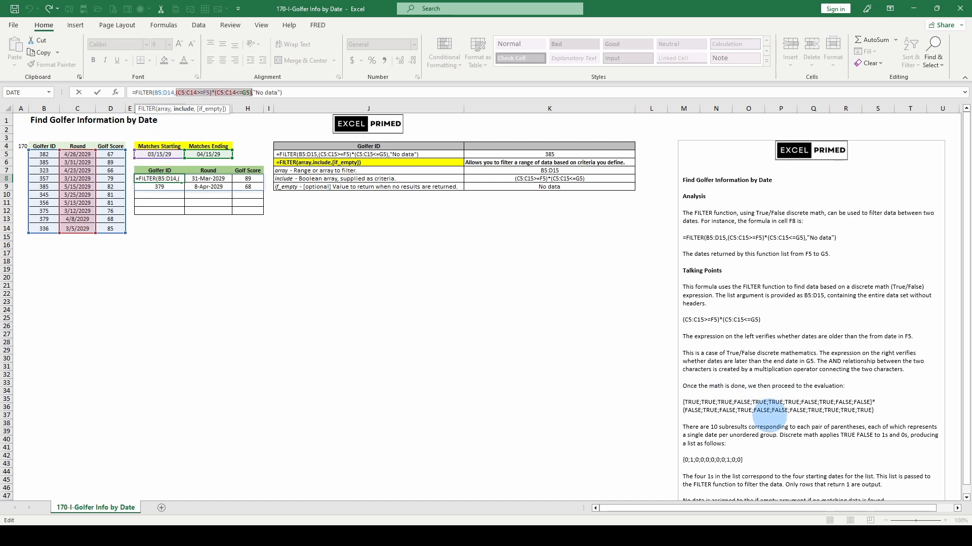
pyautogui.press('F9')
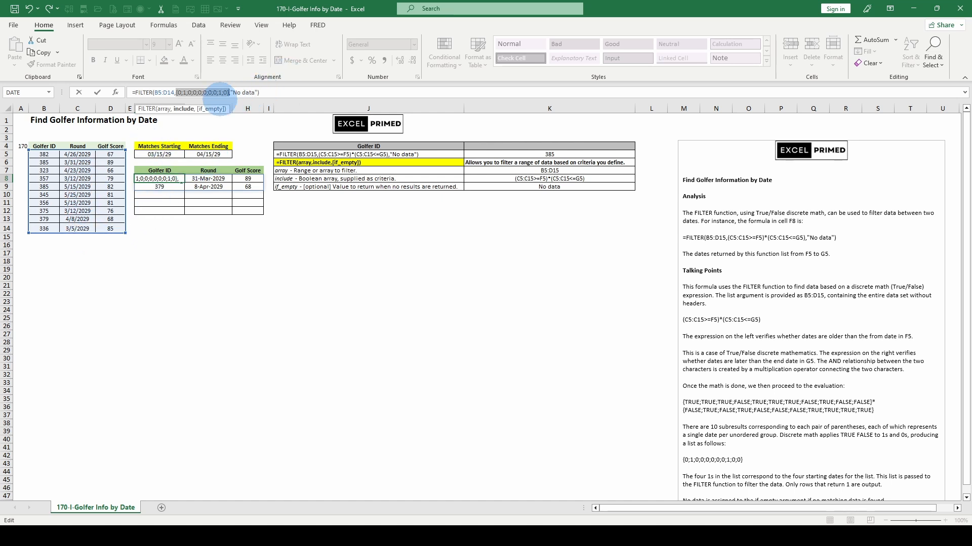
pyautogui.press('Escape')
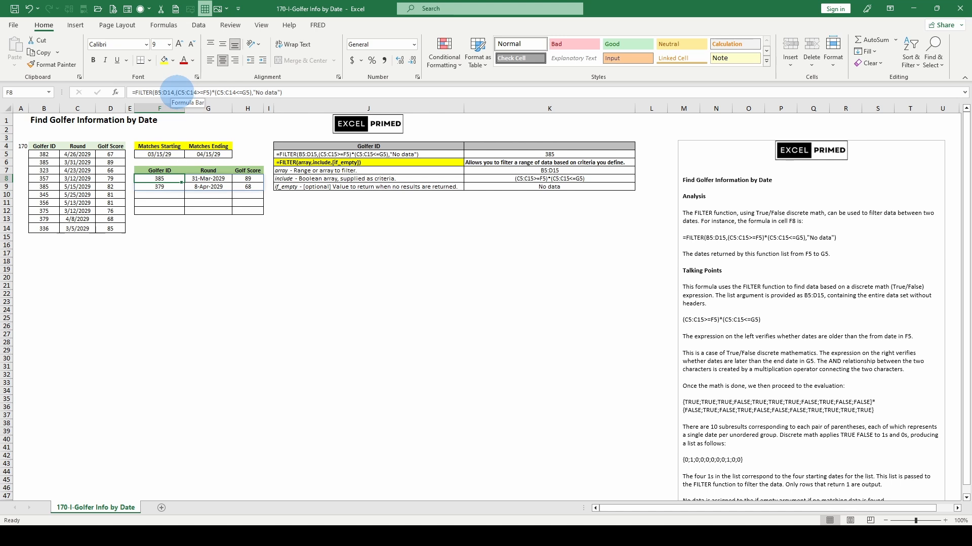
# Step: Evaluate the C5:C14>=F5 and C5:C14<=G5 comparisons of the include argument separately, then cancel the edit
pyautogui.moveTo(176, 93); pyautogui.dragTo(210, 93)
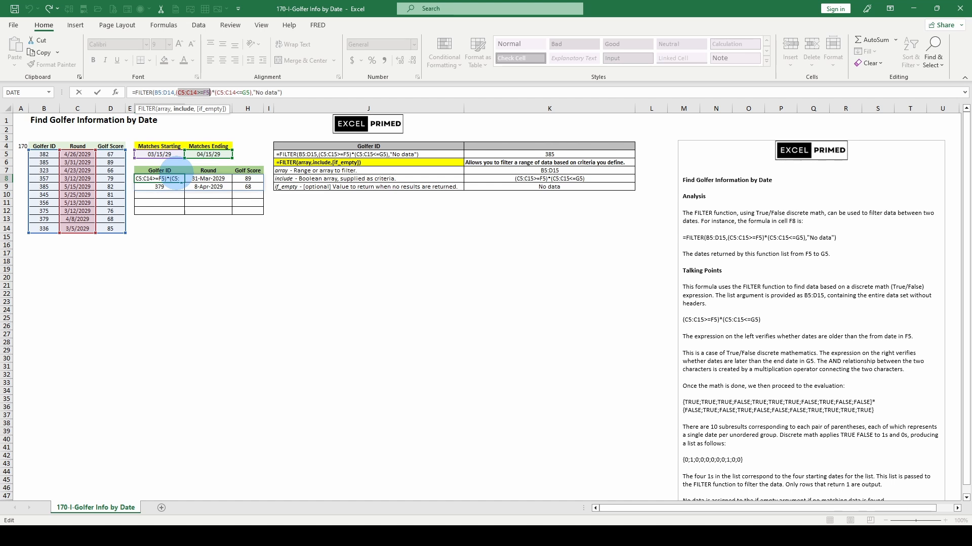
pyautogui.press('F9')
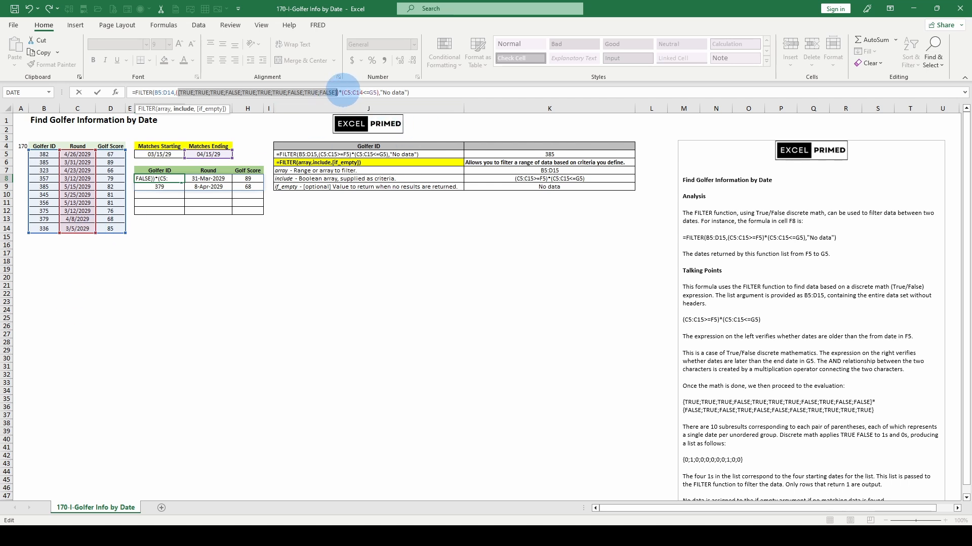
pyautogui.click(346, 93)
pyautogui.moveTo(345, 93); pyautogui.dragTo(376, 92)
pyautogui.press('F9')
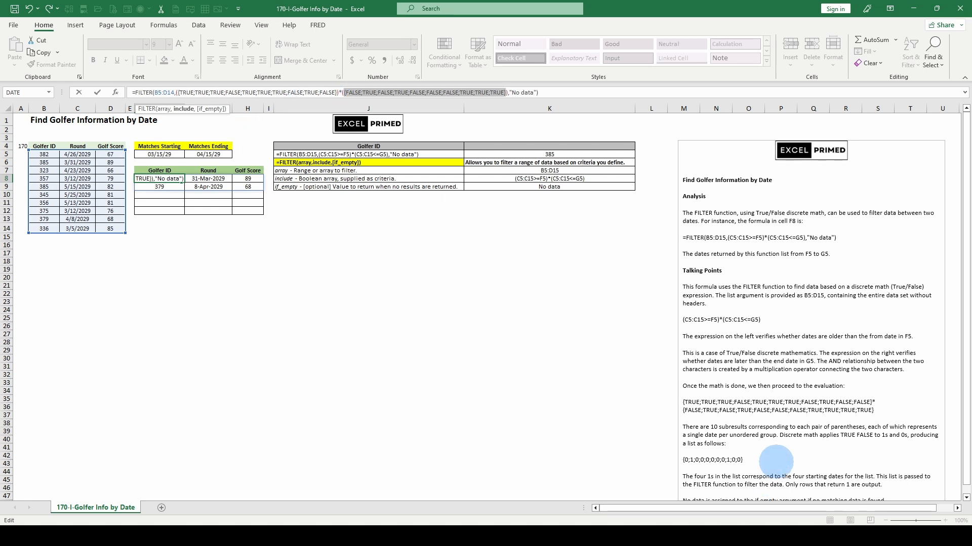
pyautogui.press('Escape')
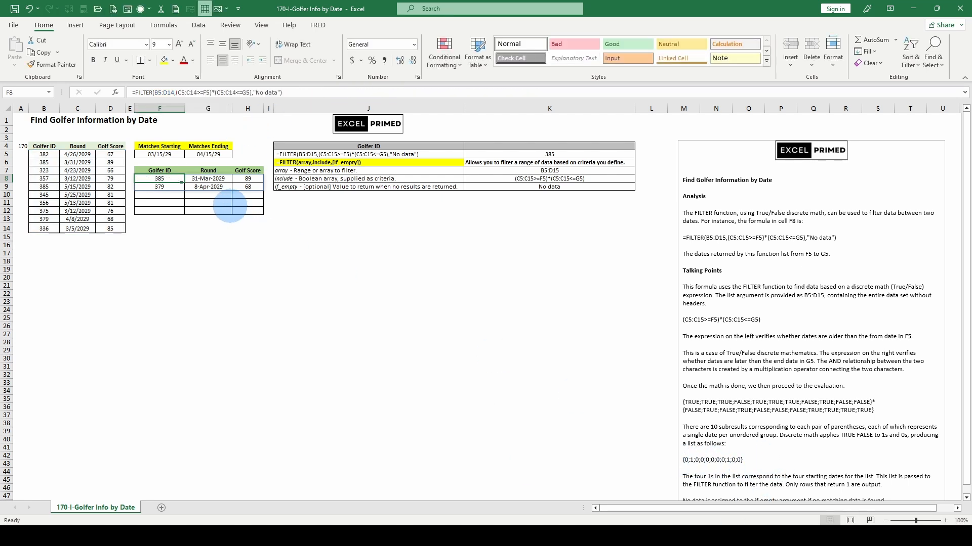
# Step: Re-evaluate the complete include argument of the F8 formula and cancel the edit without changes
pyautogui.click(197, 94)
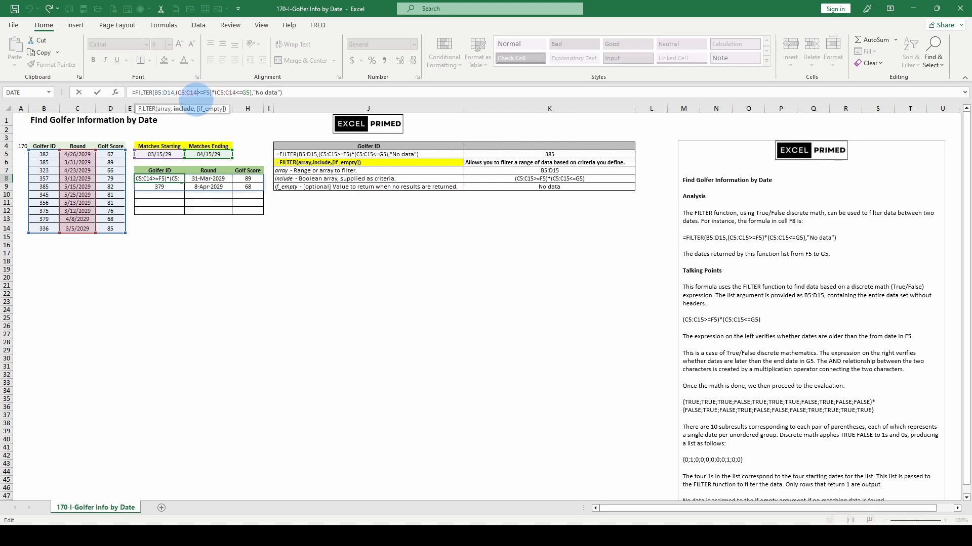
pyautogui.click(182, 110)
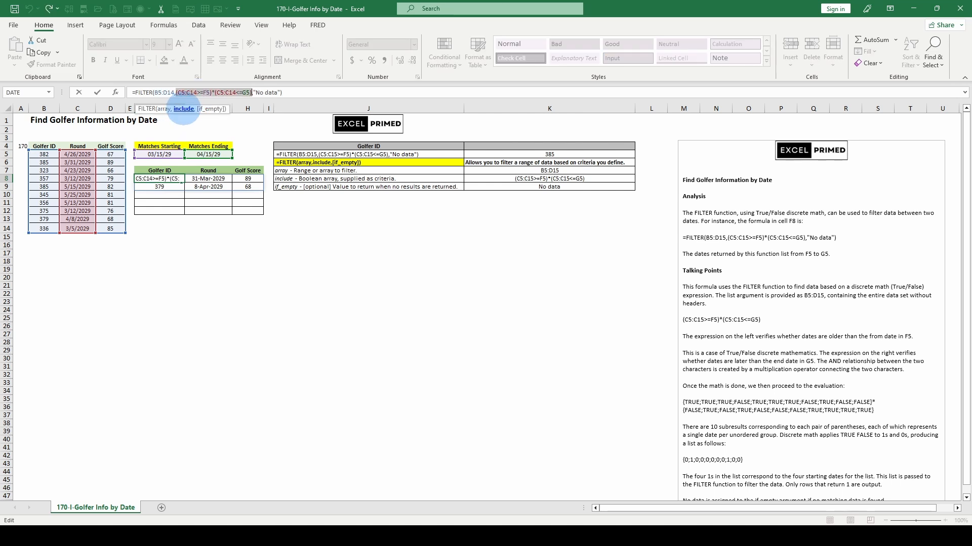
pyautogui.press('F9')
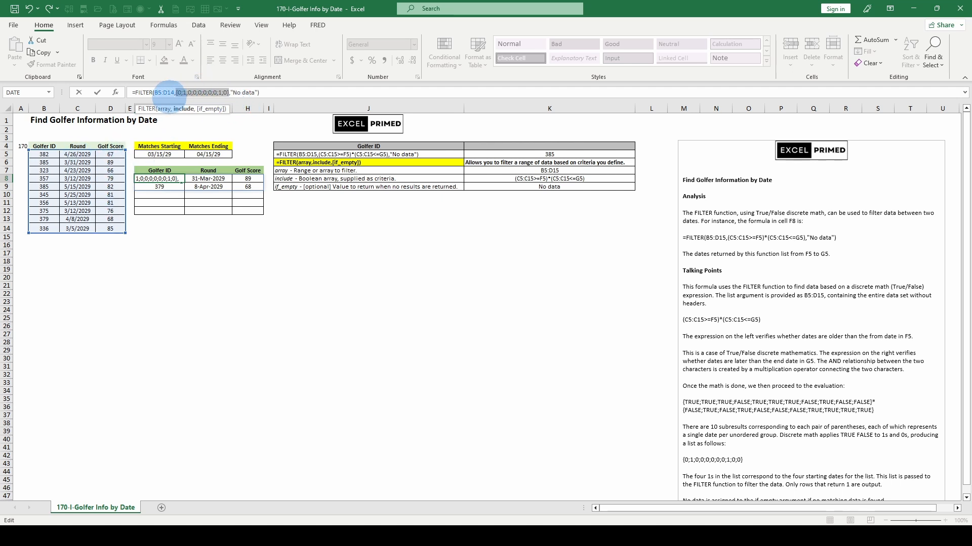
pyautogui.press('Escape')
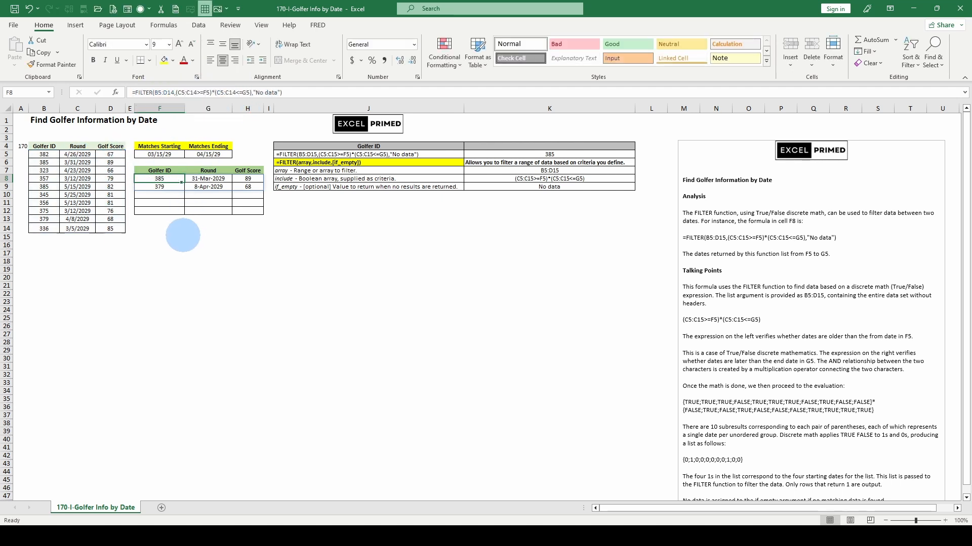
pyautogui.click(334, 218)
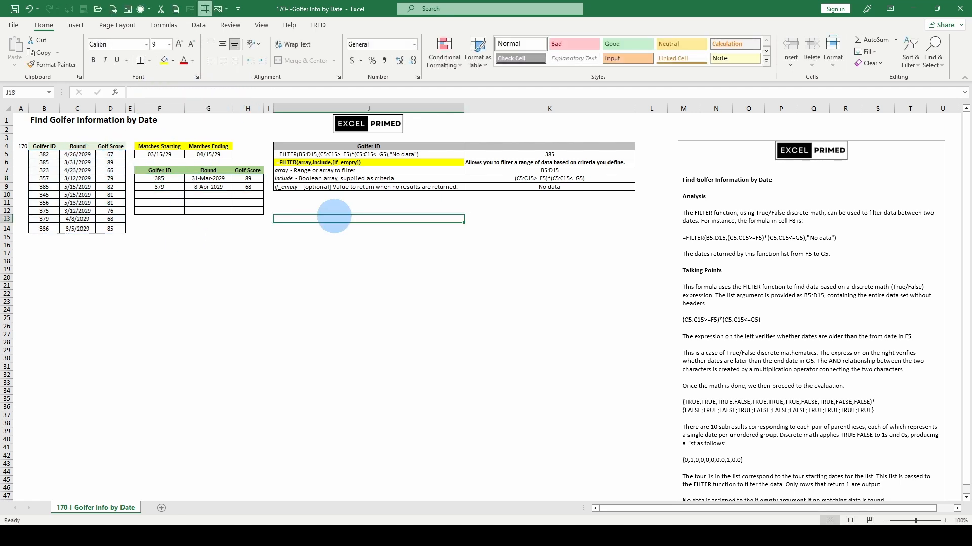